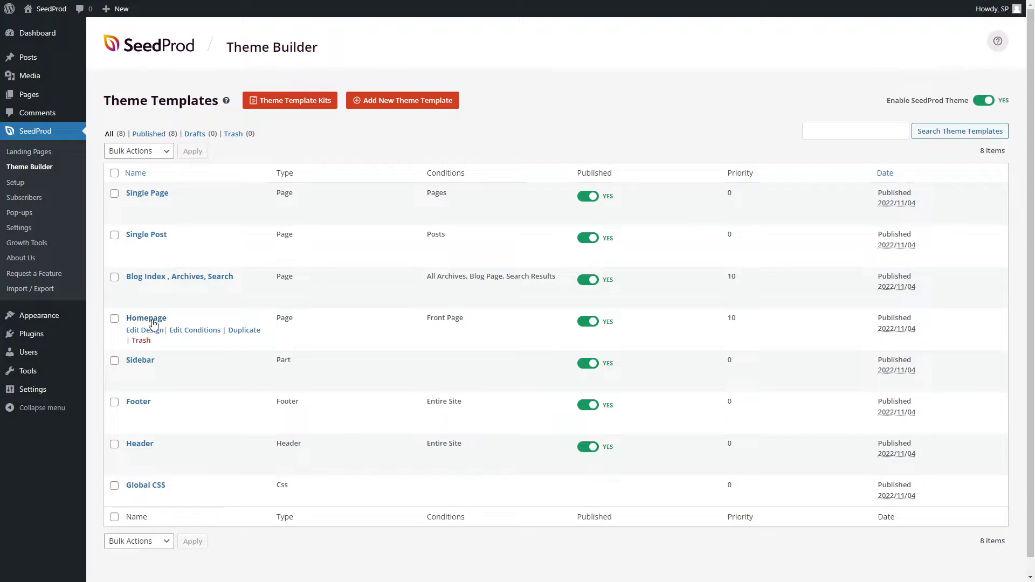
Open the Homepage template in the visual builder and show the hero paragraph's text block settings
{"action": "left_click", "coordinate": [147, 331]}
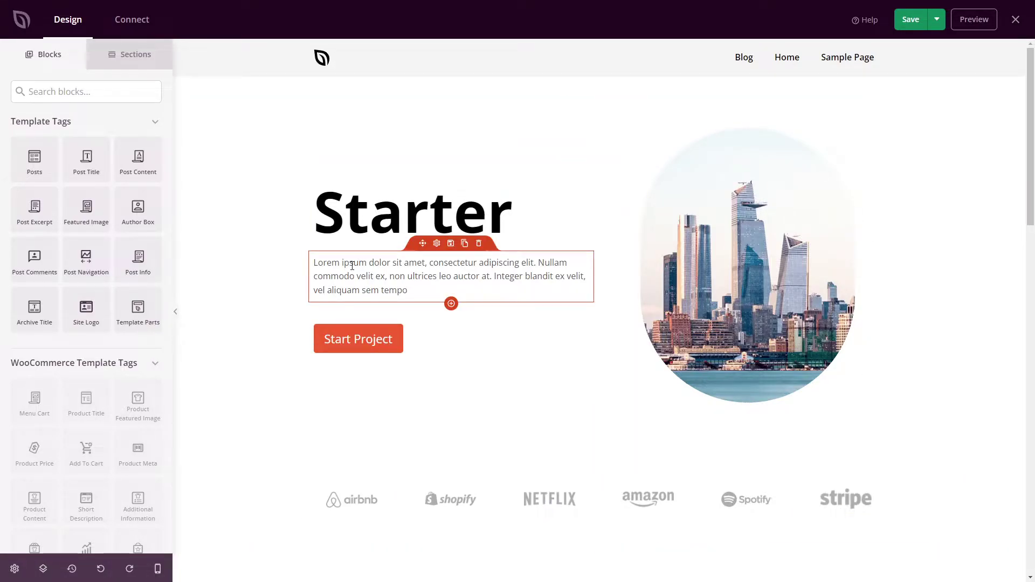
{"action": "left_click", "coordinate": [437, 245]}
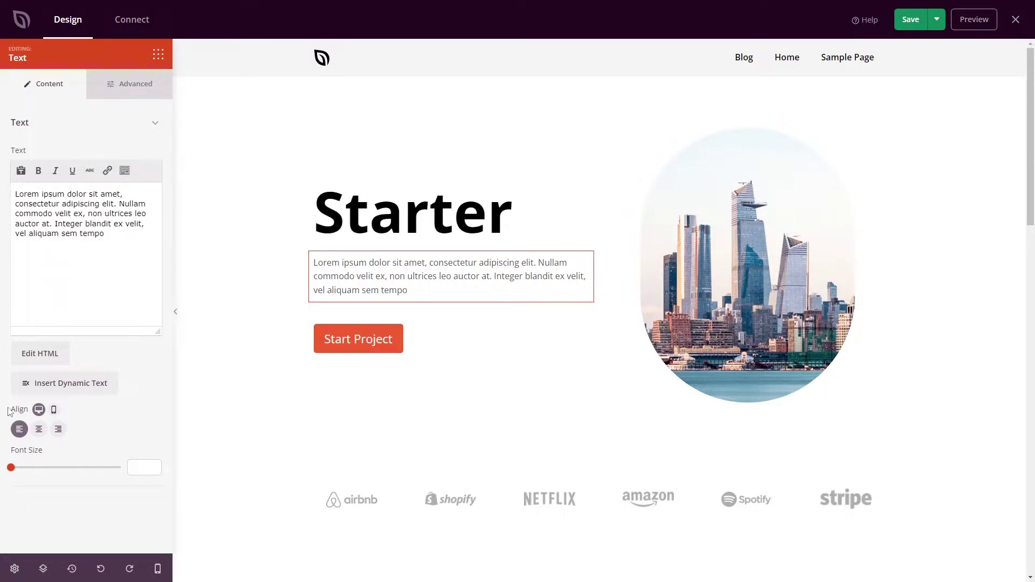
Try center and right alignment on desktop, then keep the paragraph left-aligned
{"action": "left_click", "coordinate": [54, 411]}
{"action": "left_click", "coordinate": [38, 410]}
{"action": "left_click", "coordinate": [39, 430]}
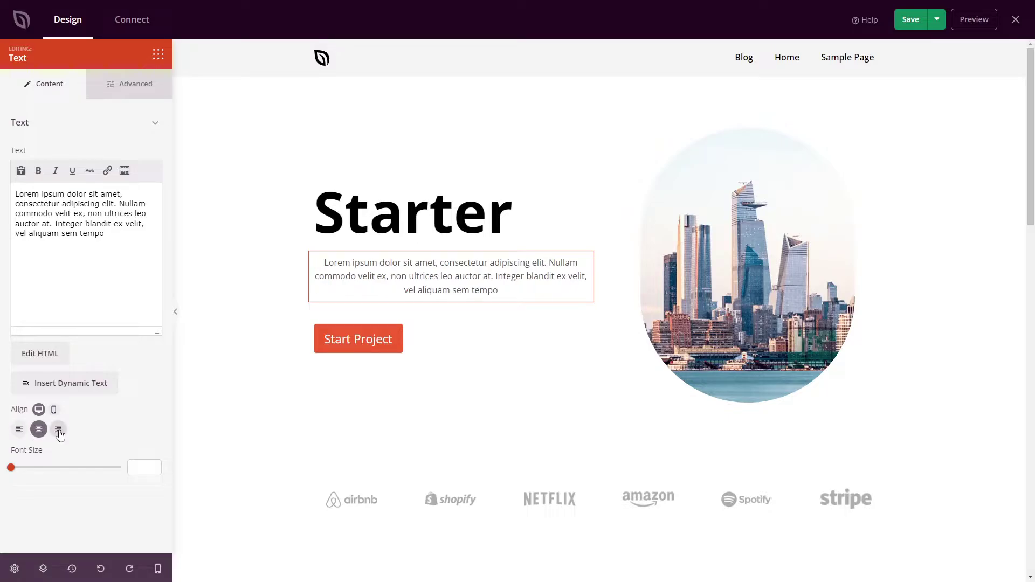
{"action": "left_click", "coordinate": [60, 432]}
{"action": "left_click", "coordinate": [20, 430]}
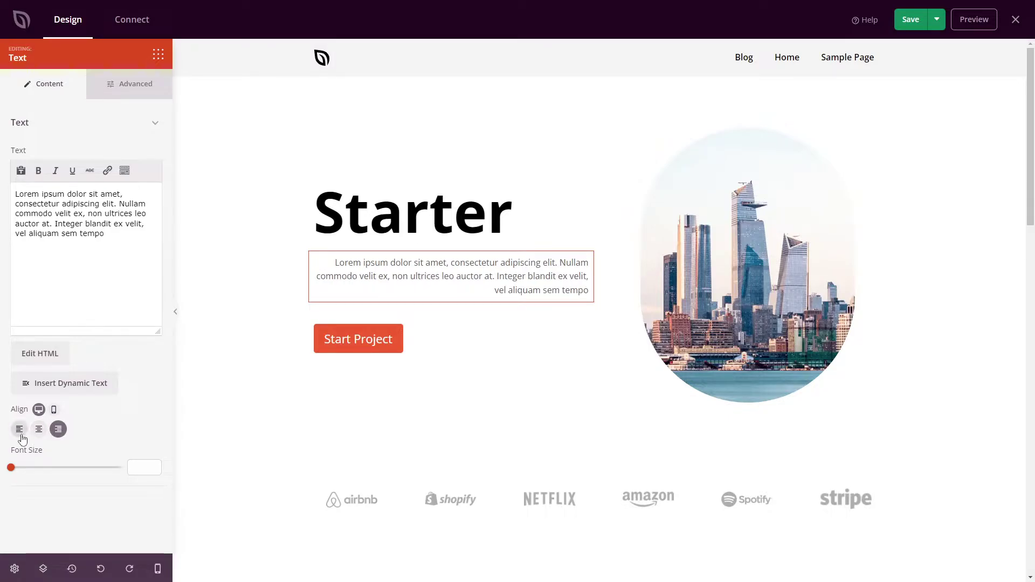
Centre the paragraph on mobile, confirming the desktop alignment still reads left
{"action": "left_click", "coordinate": [54, 411]}
{"action": "left_click", "coordinate": [38, 430]}
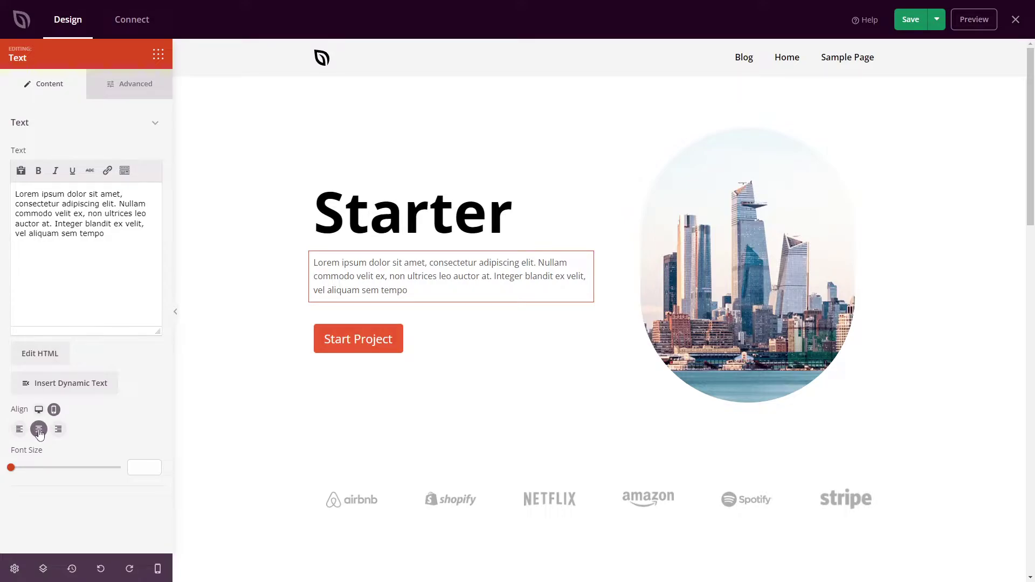
{"action": "left_click", "coordinate": [58, 430]}
{"action": "left_click", "coordinate": [39, 431]}
{"action": "left_click", "coordinate": [39, 410]}
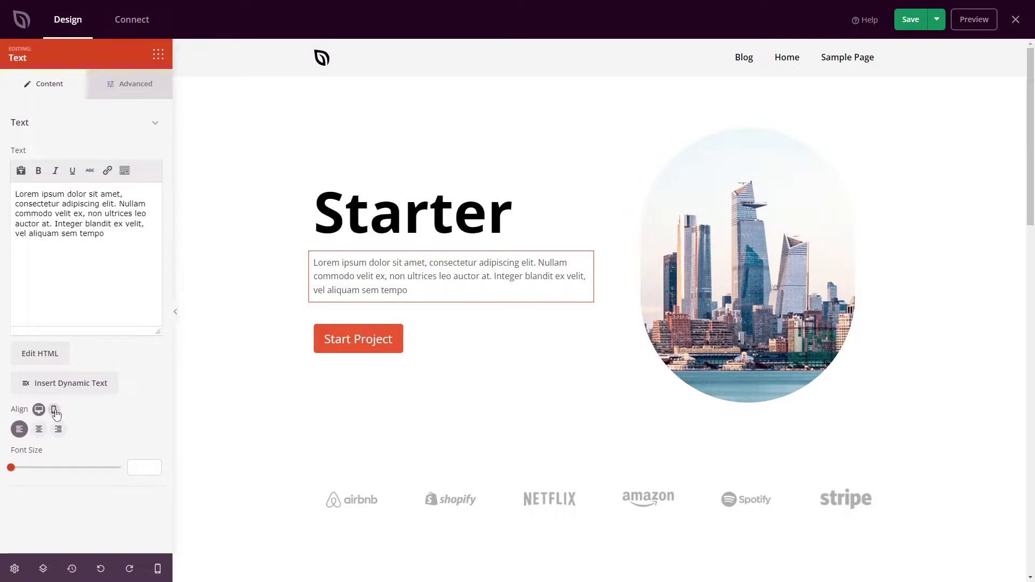
{"action": "left_click", "coordinate": [53, 410]}
{"action": "left_click", "coordinate": [39, 410]}
{"action": "left_click", "coordinate": [54, 411]}
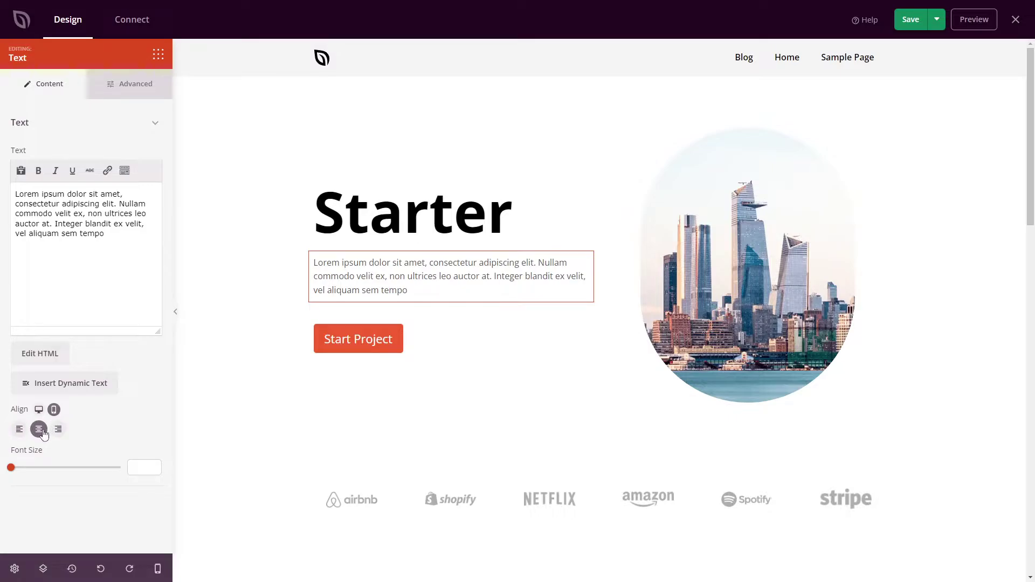
Check the centred paragraph in Mobile Preview, then return to the desktop layout
{"action": "left_click", "coordinate": [158, 568]}
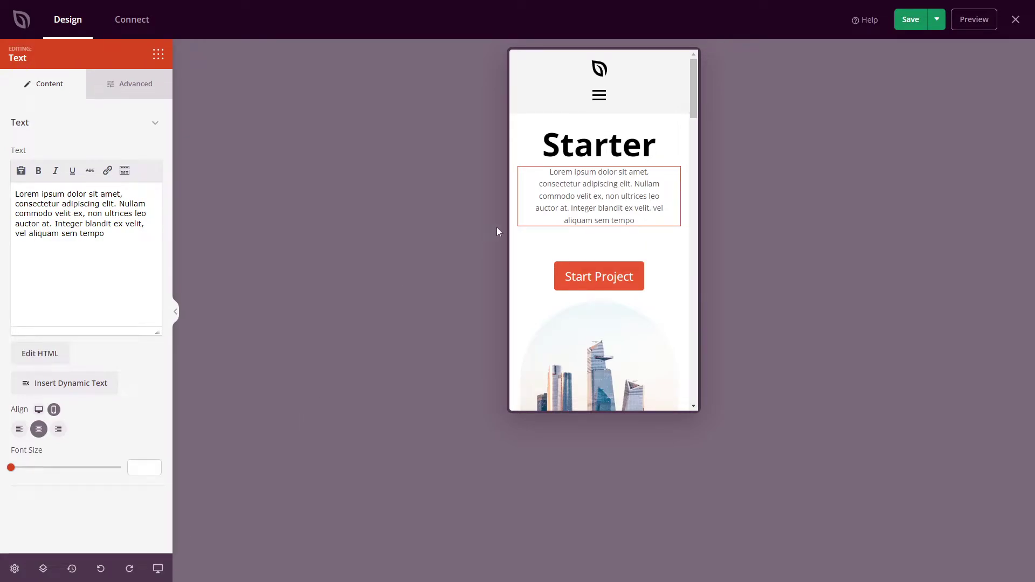
{"action": "mouse_move", "coordinate": [633, 197]}
{"action": "left_click", "coordinate": [158, 566]}
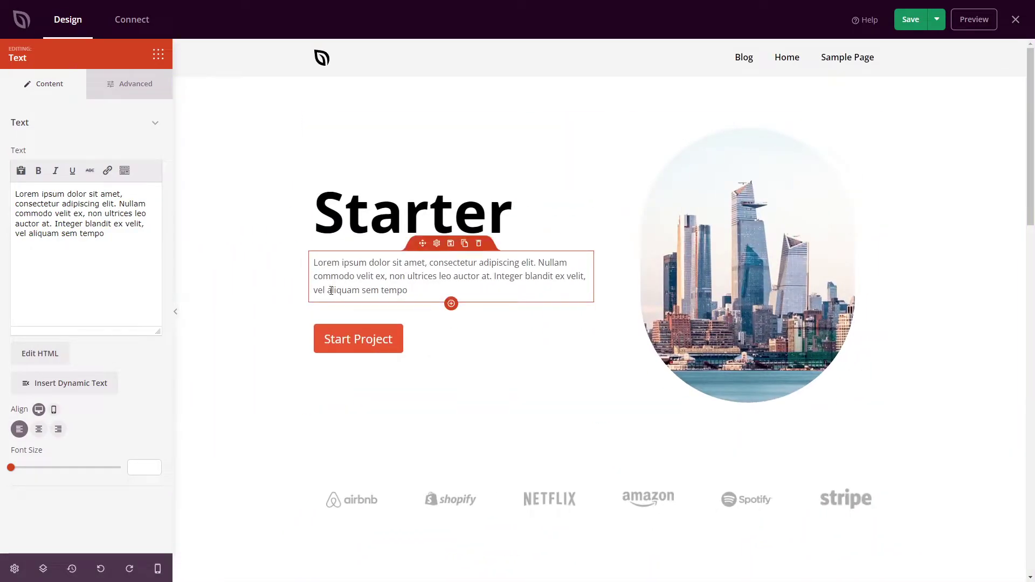
Set the Starter headline's mobile alignment to center, verifying it in Mobile Preview
{"action": "mouse_move", "coordinate": [436, 186]}
{"action": "left_click", "coordinate": [436, 183]}
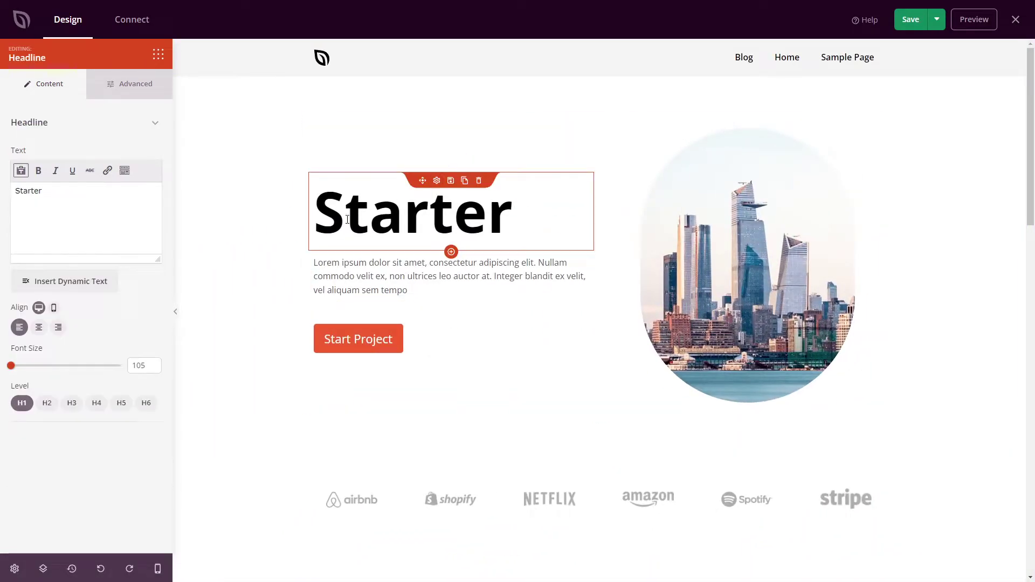
{"action": "left_click", "coordinate": [55, 308]}
{"action": "left_click", "coordinate": [58, 327]}
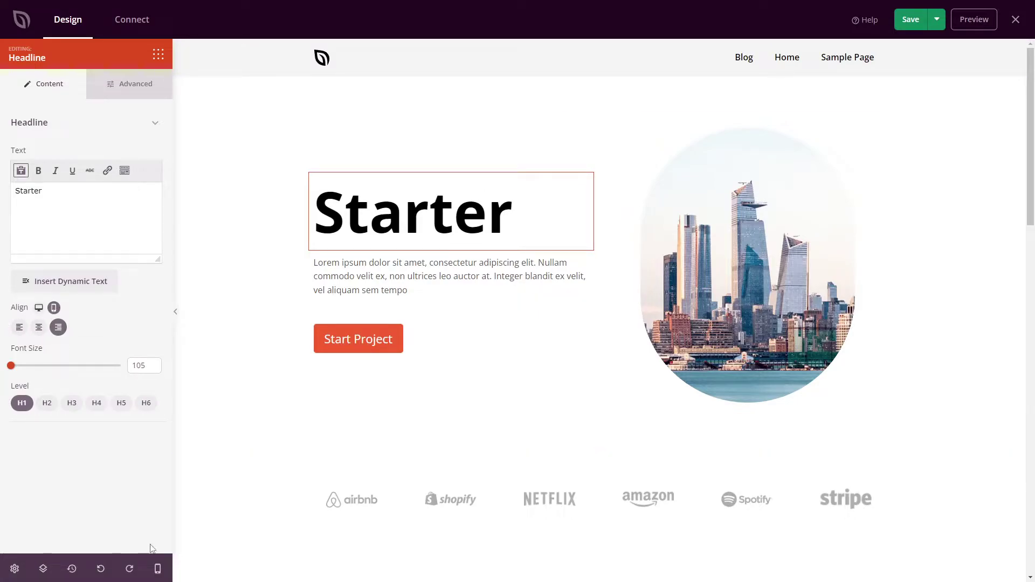
{"action": "left_click", "coordinate": [158, 569]}
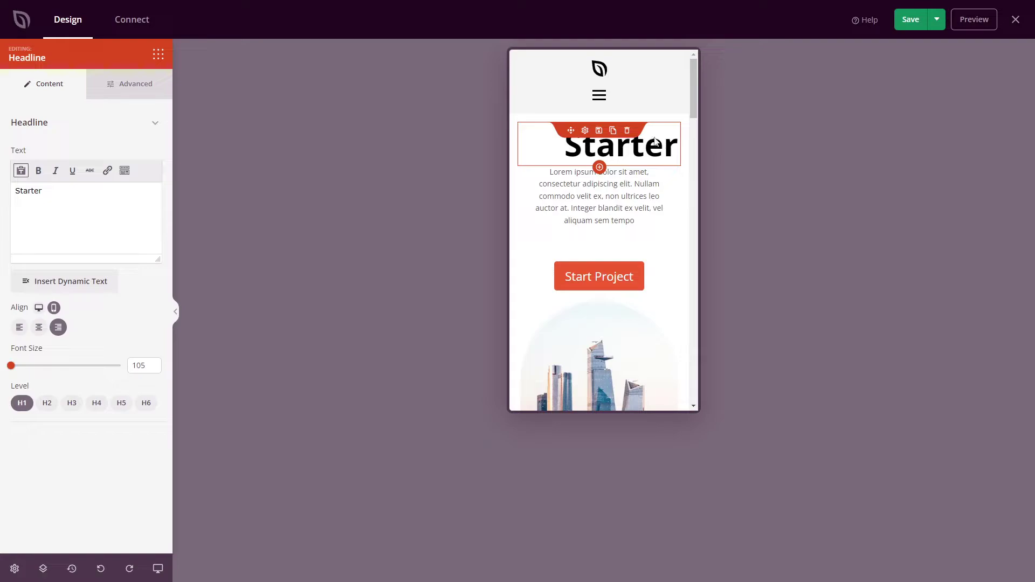
{"action": "left_click", "coordinate": [40, 329]}
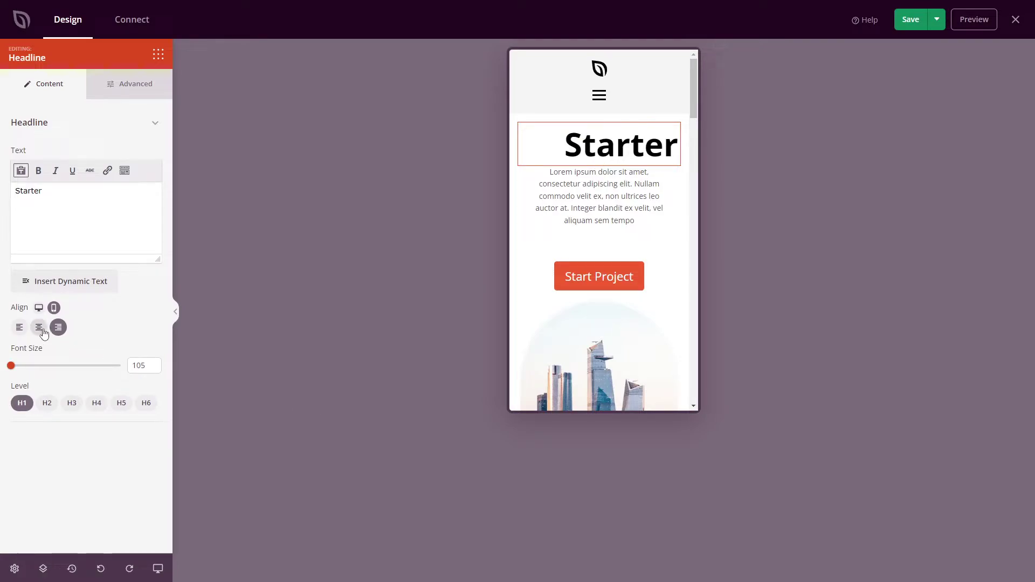
{"action": "left_click", "coordinate": [157, 569]}
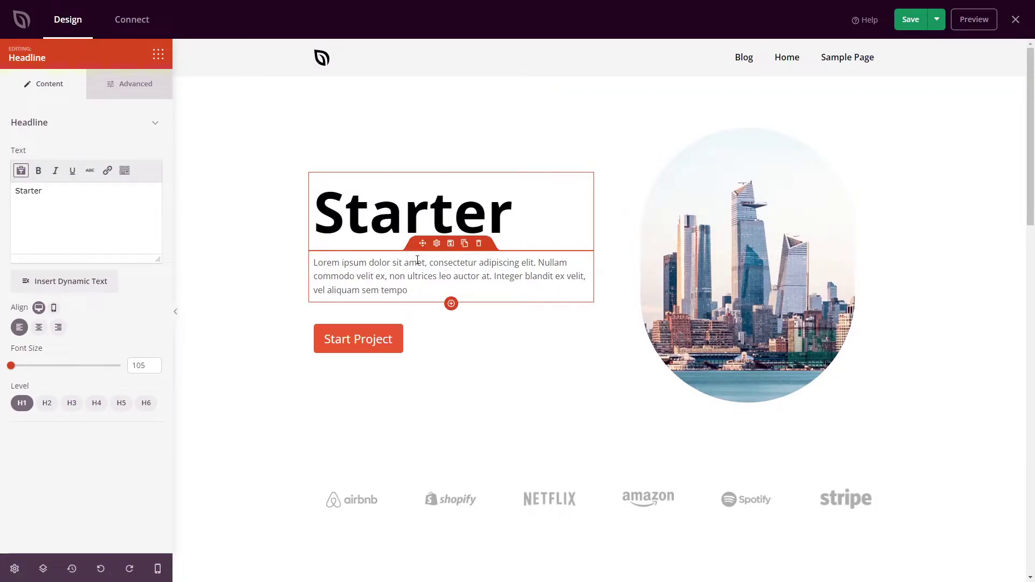
In the paragraph's Advanced tab, collapse Styles and expand Spacing to reveal margin and padding
{"action": "left_click", "coordinate": [438, 244]}
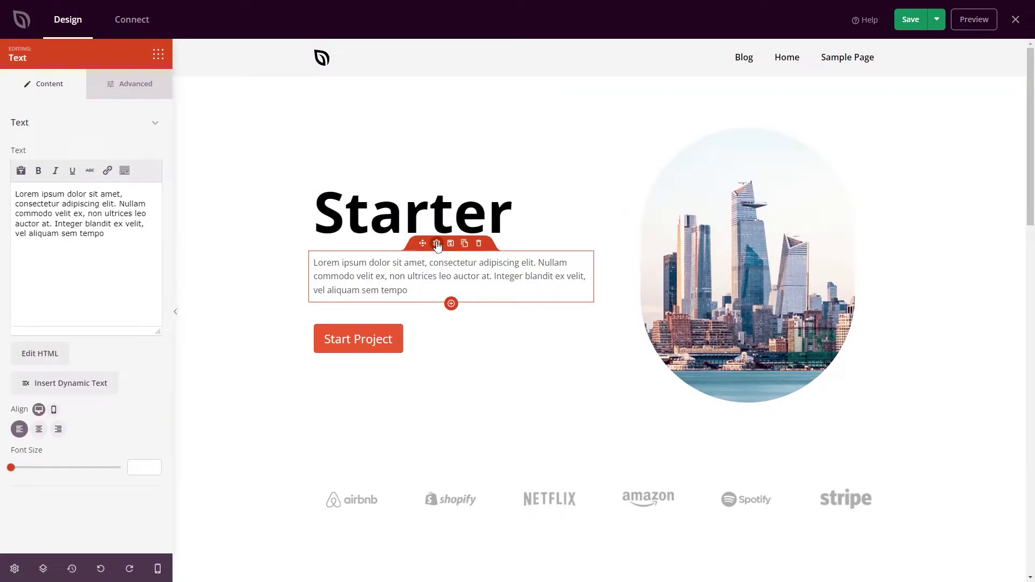
{"action": "left_click", "coordinate": [140, 88]}
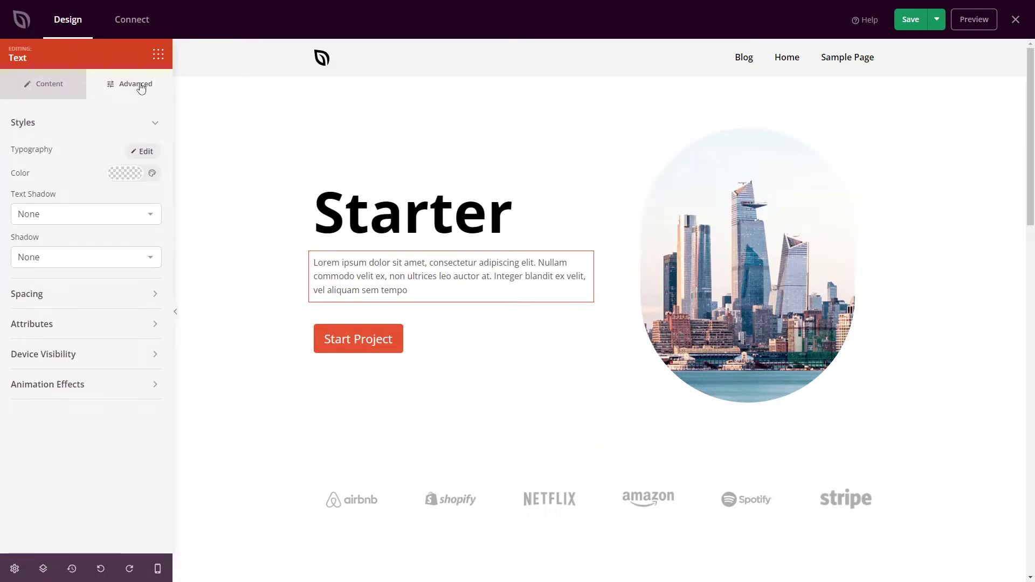
{"action": "left_click", "coordinate": [156, 126]}
{"action": "left_click", "coordinate": [154, 155]}
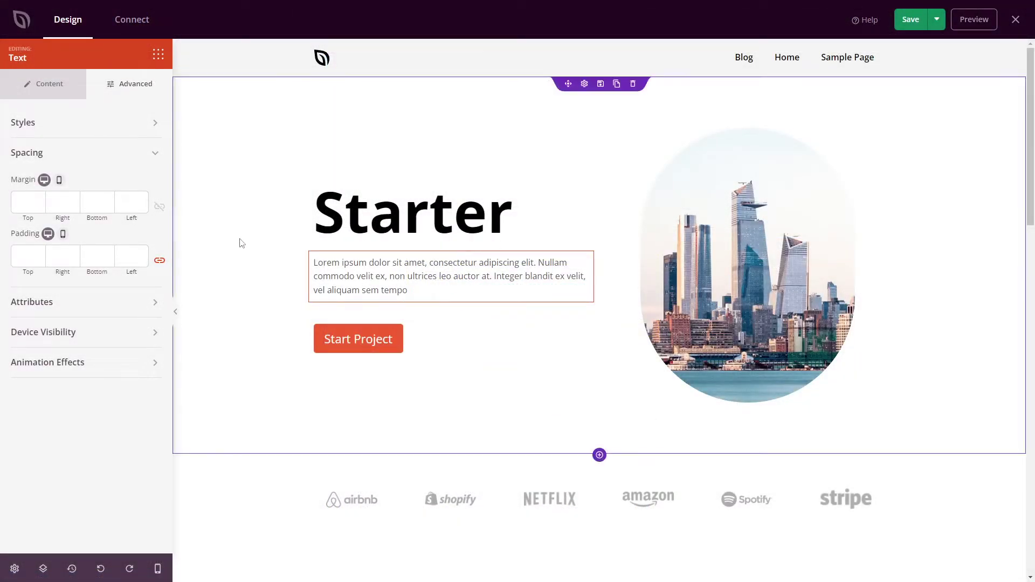
Give the paragraph a mobile-only Left margin of 100, checking it in Mobile Preview
{"action": "left_click", "coordinate": [59, 180]}
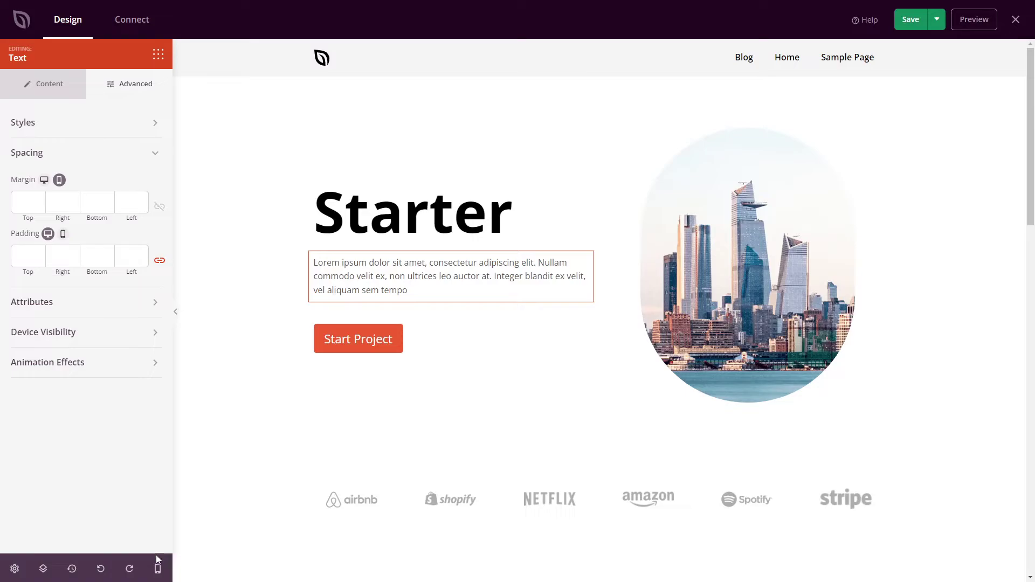
{"action": "left_click", "coordinate": [158, 570]}
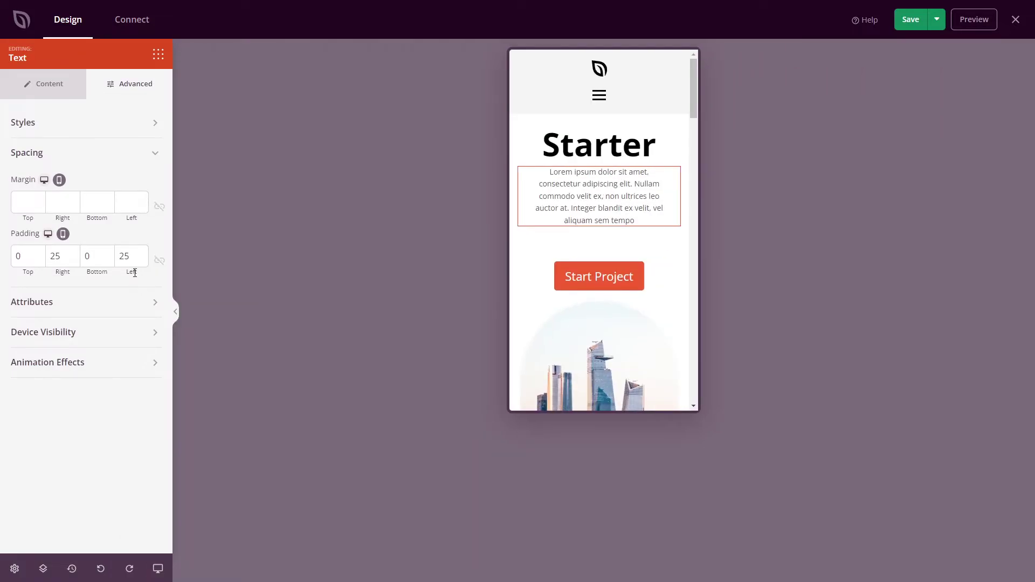
{"action": "left_click", "coordinate": [131, 203]}
{"action": "type", "text": "100"}
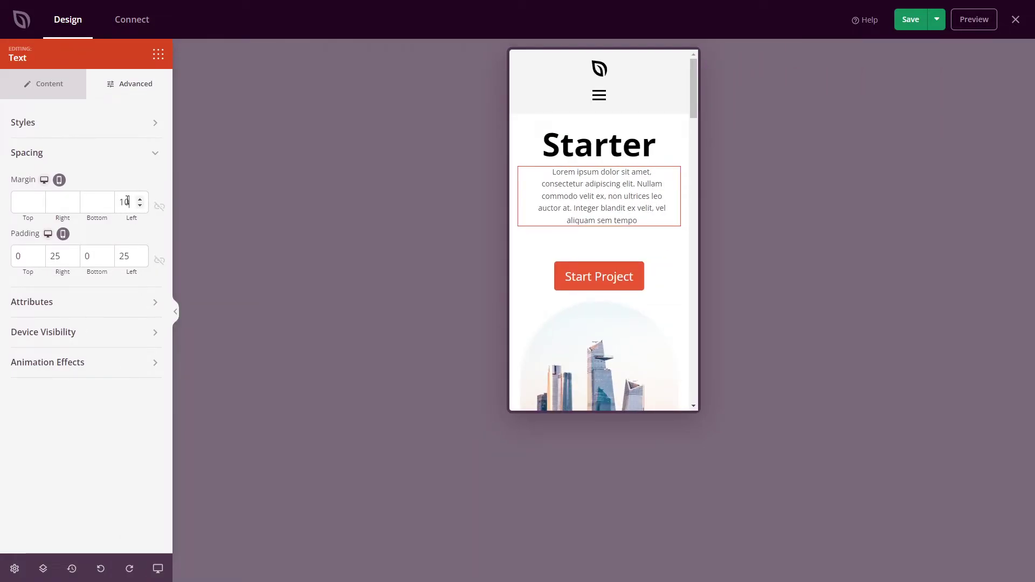
{"action": "mouse_move", "coordinate": [566, 208]}
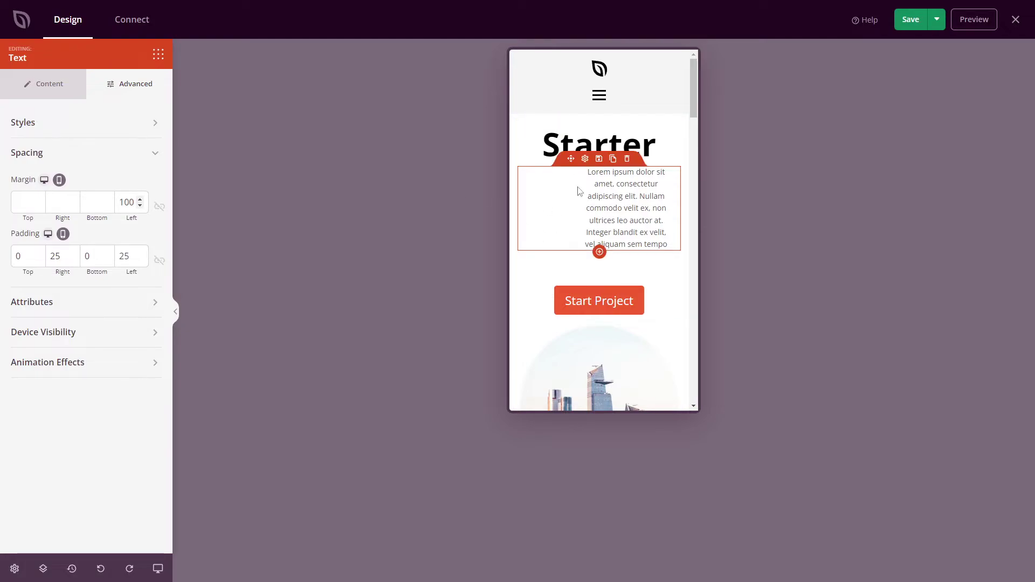
{"action": "left_click", "coordinate": [158, 569]}
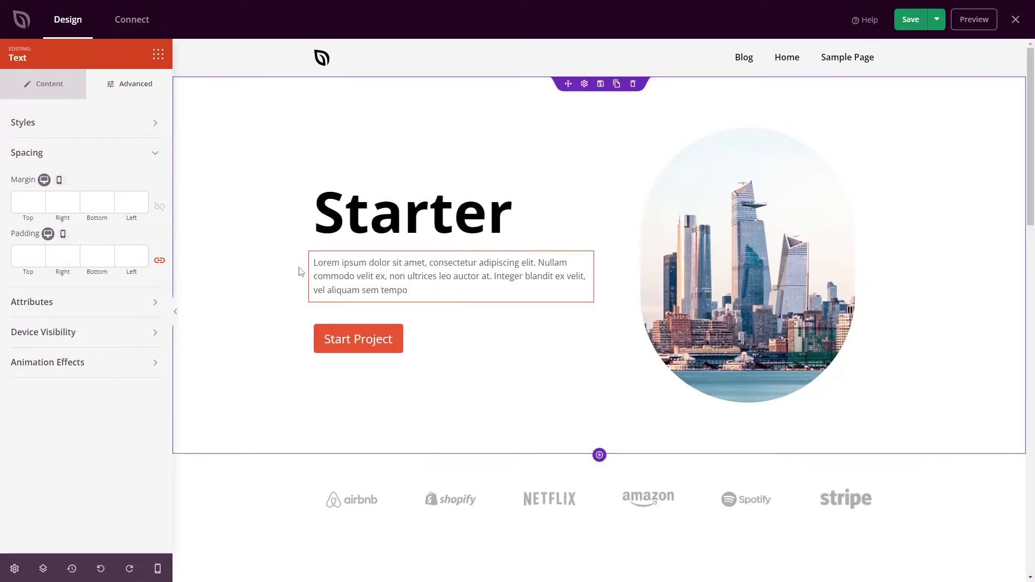
{"action": "left_click", "coordinate": [59, 181]}
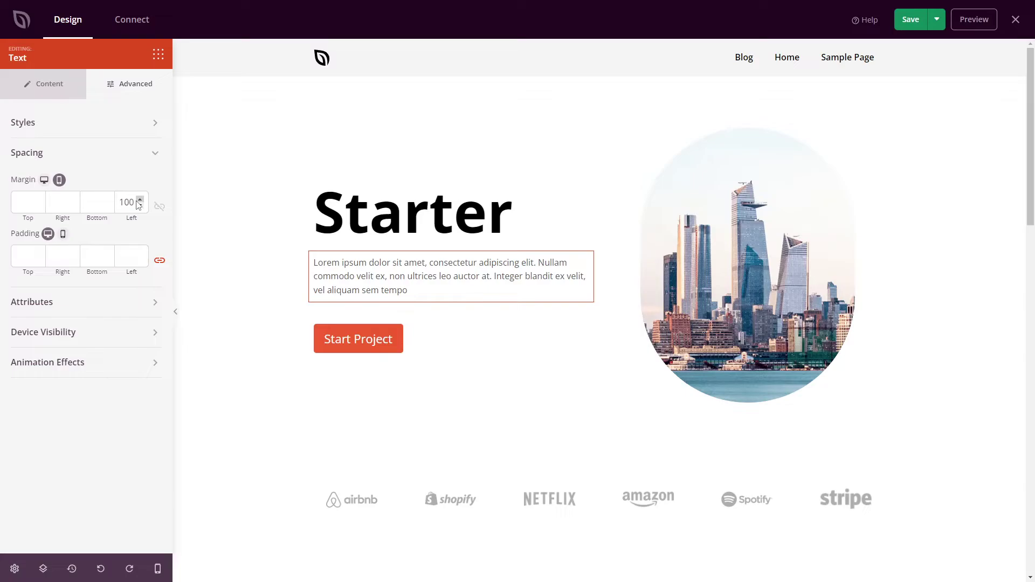
Delete the 100 mobile left margin and set the paragraph's desktop padding to 50
{"action": "double_click", "coordinate": [127, 202]}
{"action": "key", "text": "BackSpace"}
{"action": "left_click", "coordinate": [22, 254]}
{"action": "type", "text": "50"}
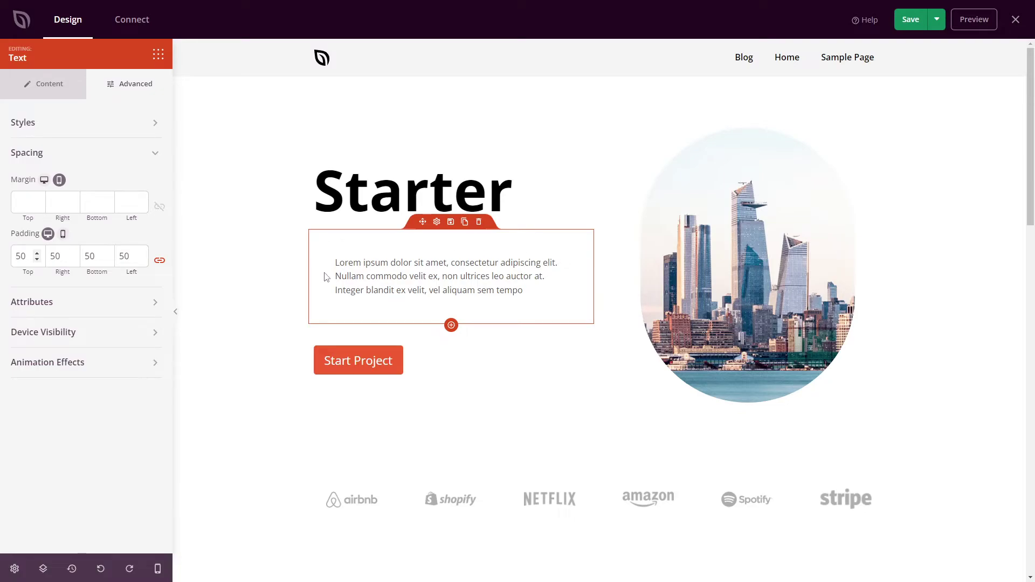
Preview the padded paragraph at mobile width, then clear the desktop padding value
{"action": "left_click", "coordinate": [63, 234]}
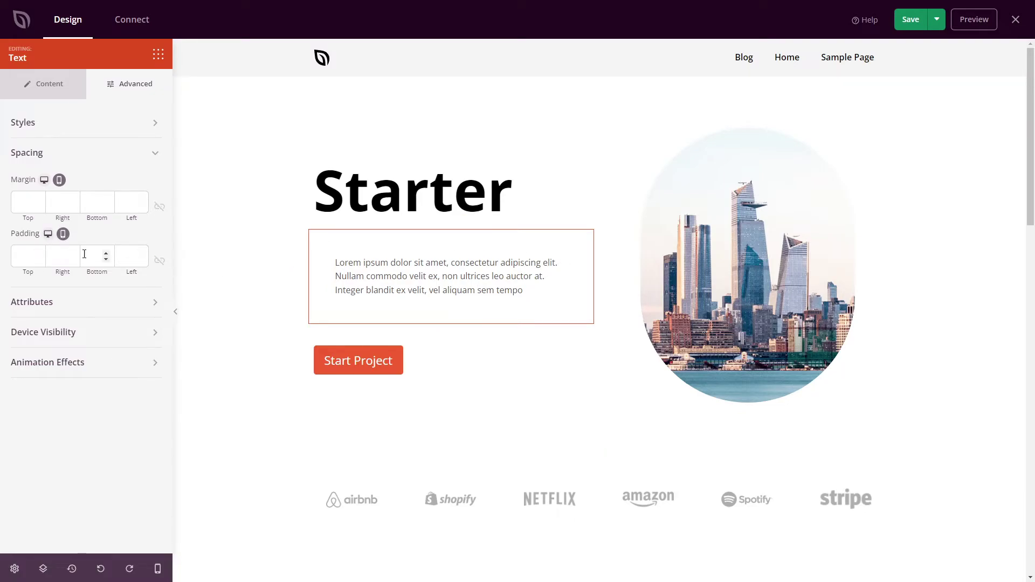
{"action": "left_click", "coordinate": [157, 569]}
{"action": "left_click", "coordinate": [158, 570]}
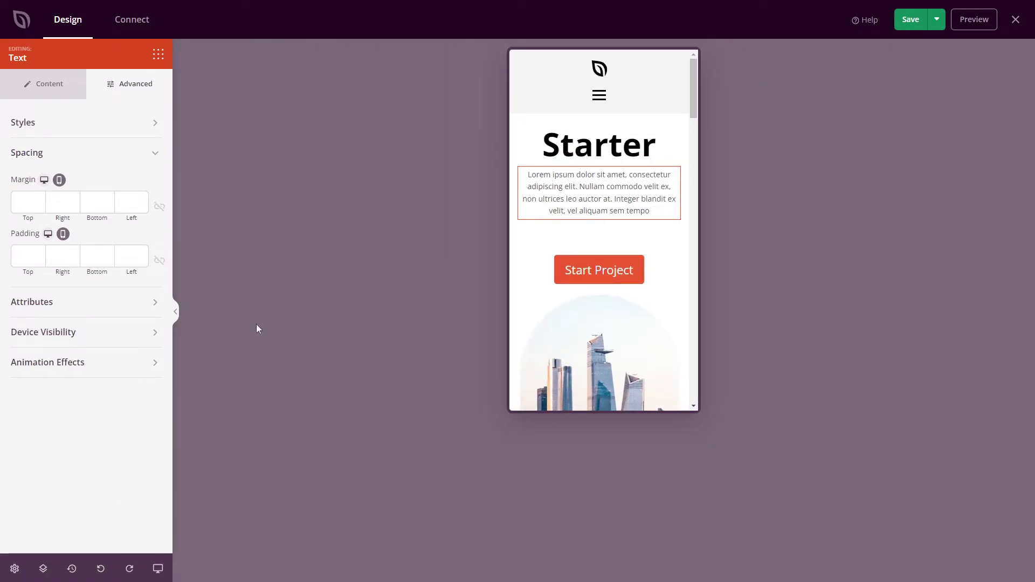
{"action": "left_click", "coordinate": [158, 569]}
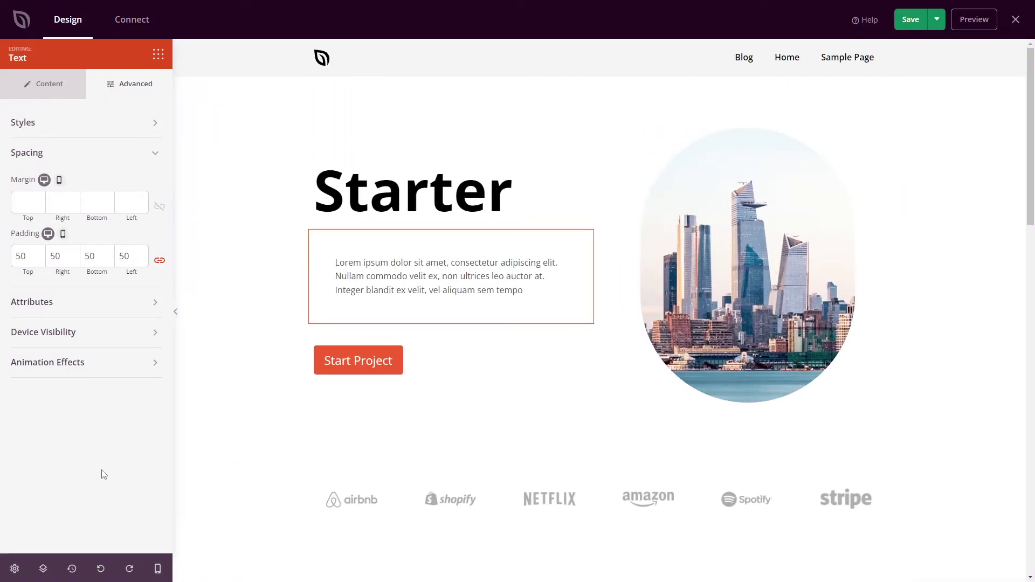
{"action": "double_click", "coordinate": [33, 256]}
{"action": "key", "text": "BackSpace"}
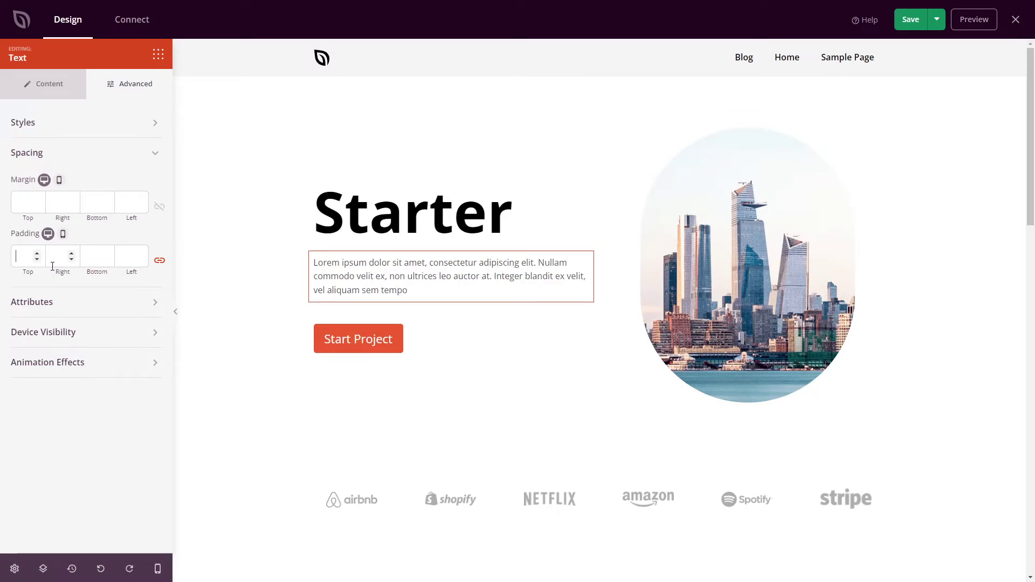
Set a mobile-only Right padding of 100 on the paragraph and check it in Mobile Preview
{"action": "left_click", "coordinate": [63, 234]}
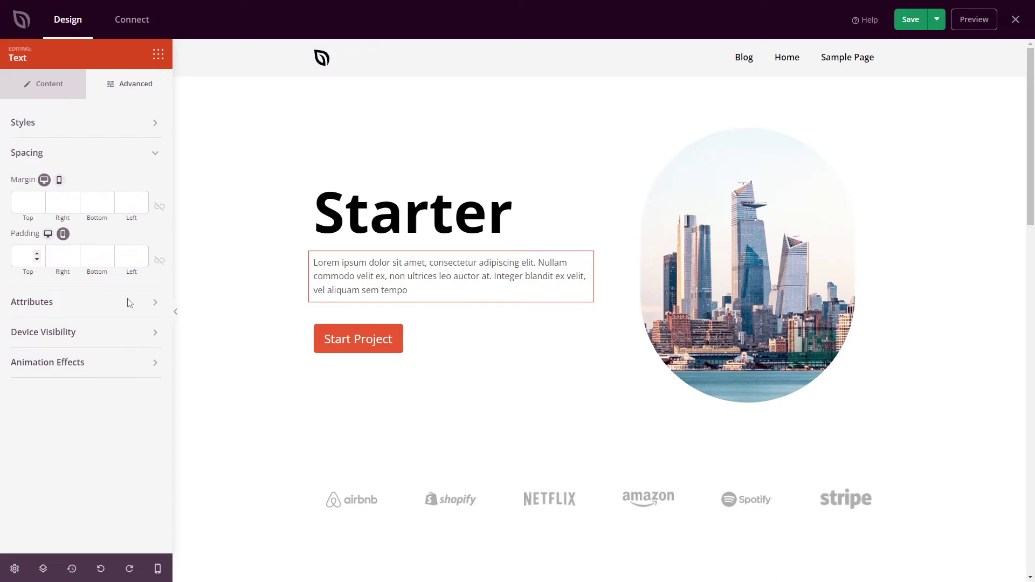
{"action": "left_click", "coordinate": [56, 257]}
{"action": "left_click", "coordinate": [158, 569]}
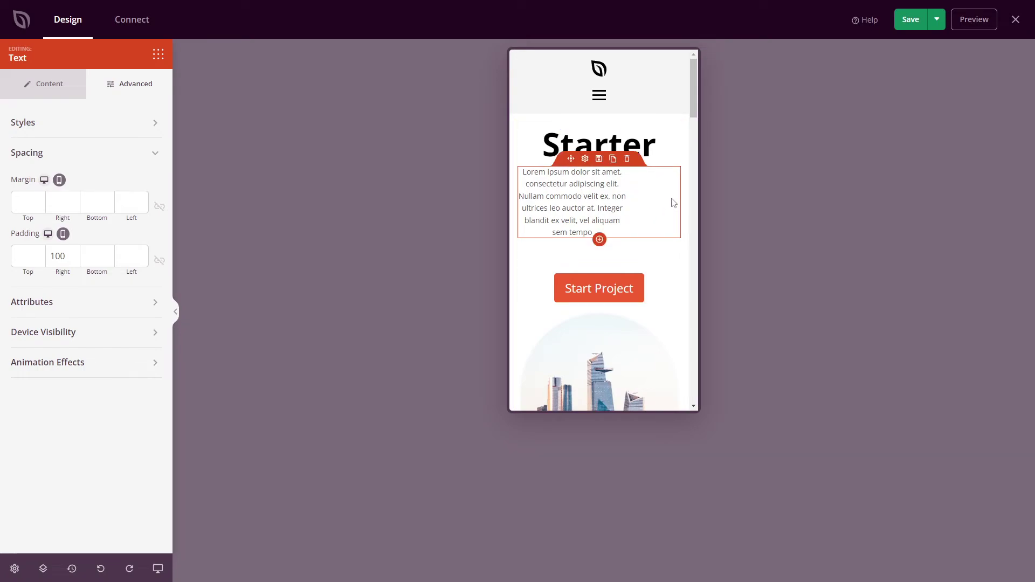
{"action": "left_click", "coordinate": [158, 569]}
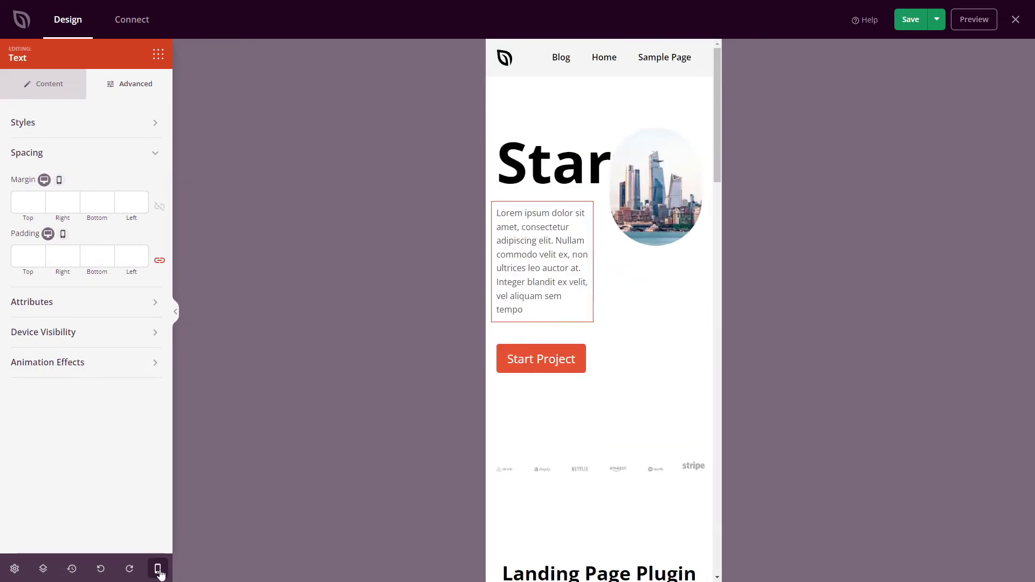